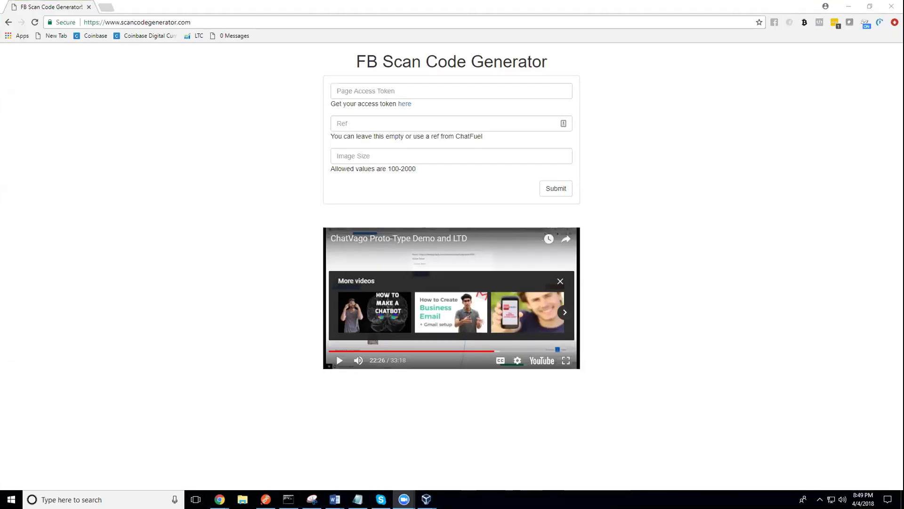
# Reload the FB Scan Code Generator form page.
pyautogui.click(31, 23)
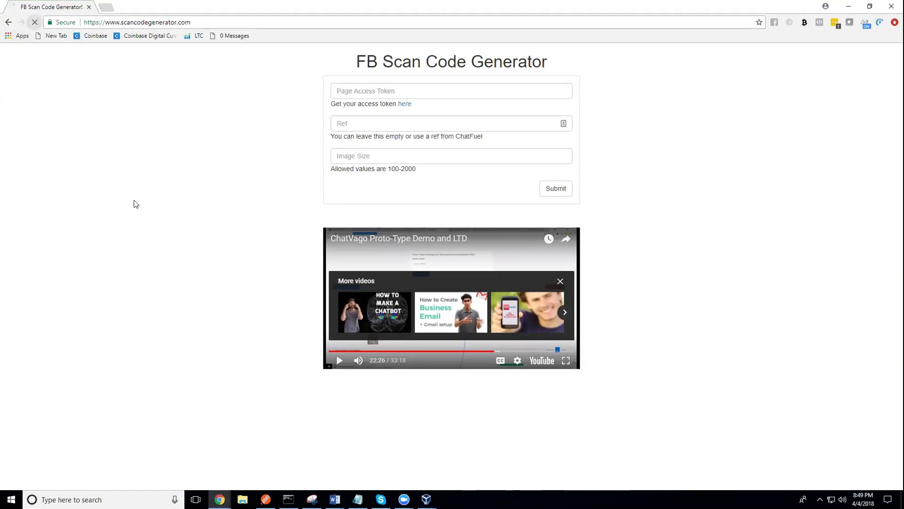
# Open facebook.com in a new tab and move that tab to the front.
pyautogui.click(106, 7)
pyautogui.write('facebook.com')
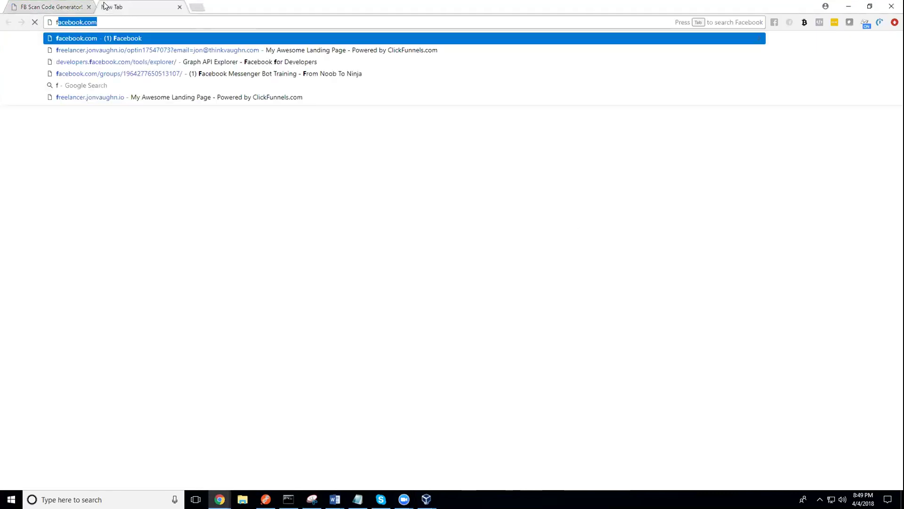
pyautogui.press('Return')
pyautogui.moveTo(111, 6); pyautogui.dragTo(33, 7)
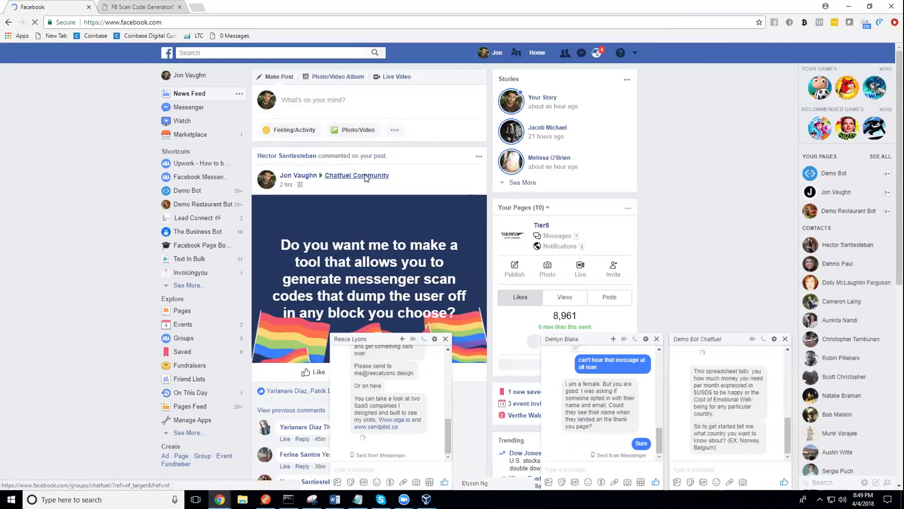
# Open the Chatfuel Community group and find the post asking about a messenger scan code tool.
pyautogui.click(357, 176)
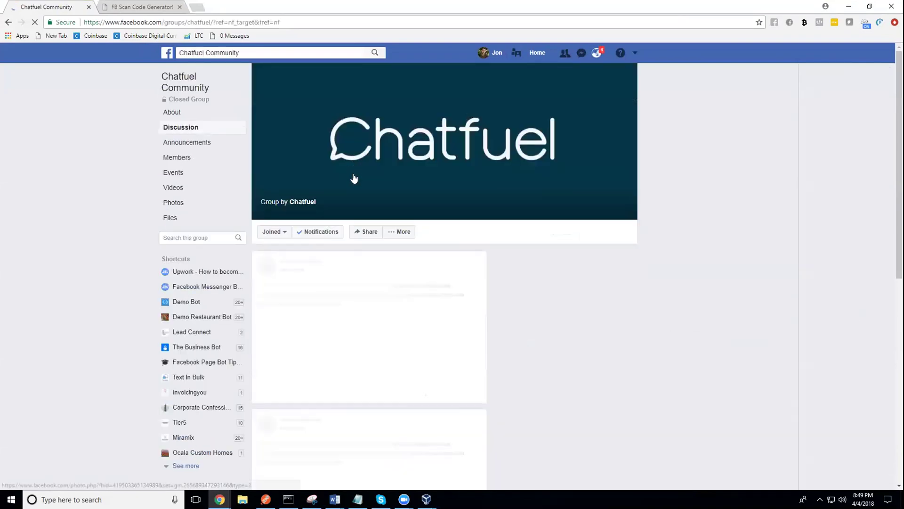
pyautogui.scroll(-10, 307, 281)
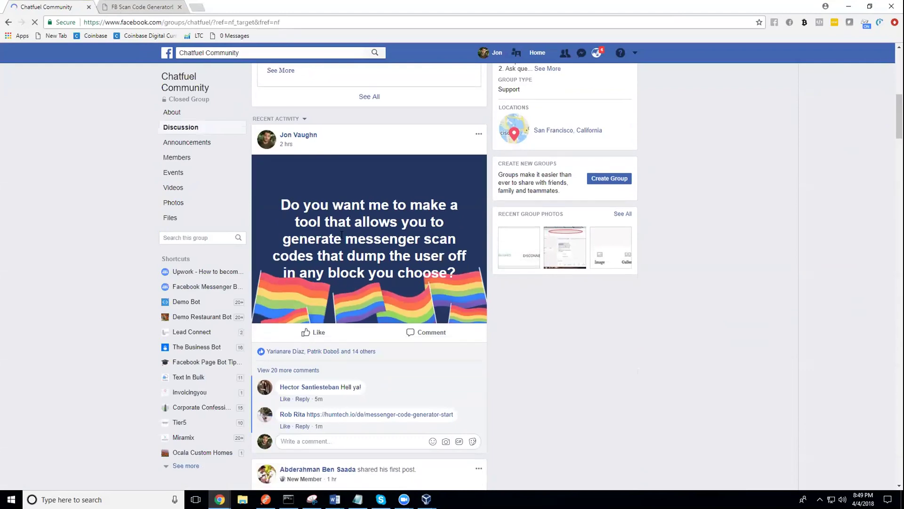
pyautogui.scroll(-2, 343, 243)
pyautogui.scroll(1, 264, 317)
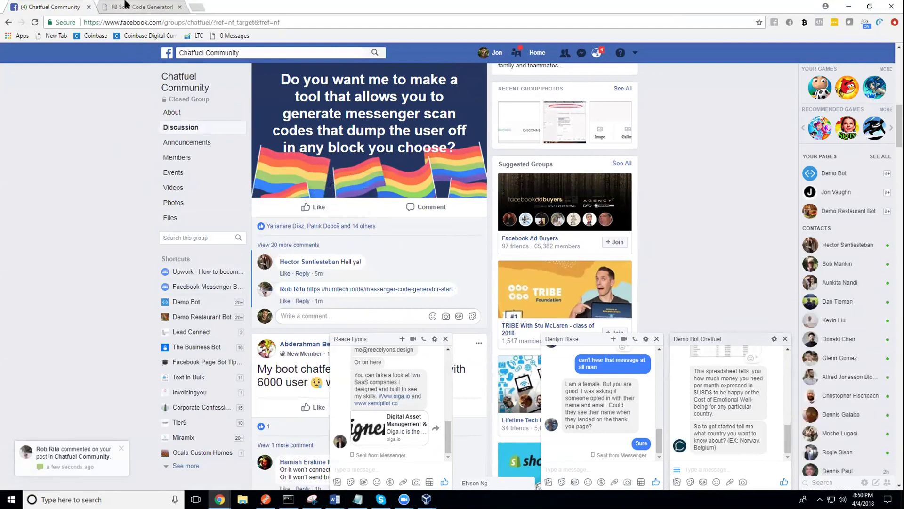
# Return to the scan code generator page and pause its embedded YouTube demo video.
pyautogui.click(128, 7)
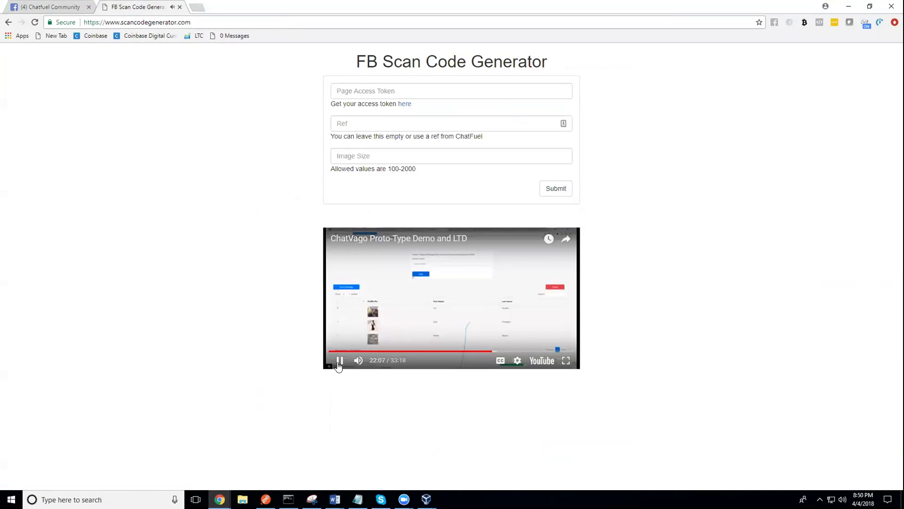
pyautogui.click(338, 360)
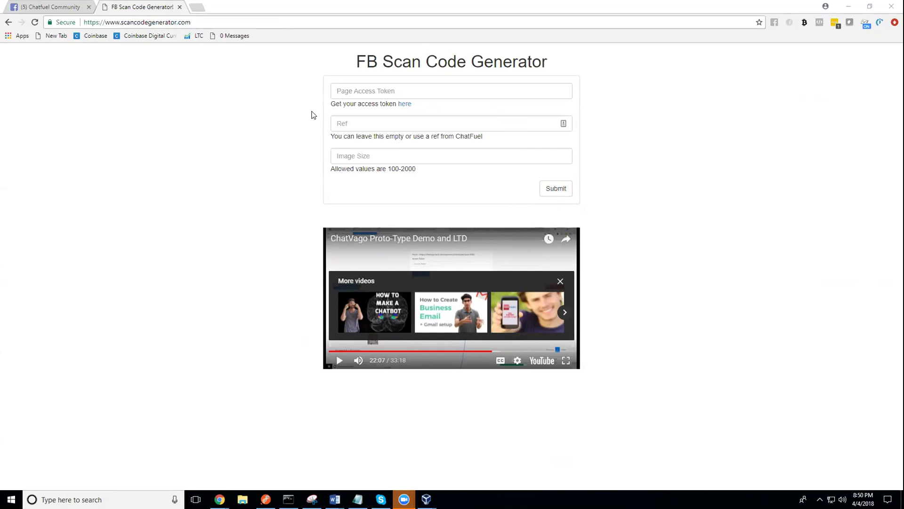
# Go to chatfuel.com in a new tab.
pyautogui.click(196, 7)
pyautogui.write('chat')
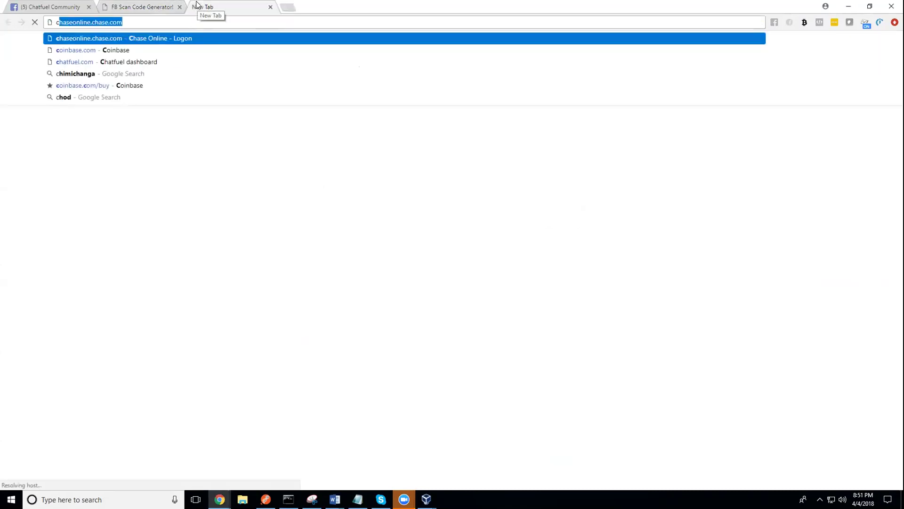
pyautogui.press('Return')
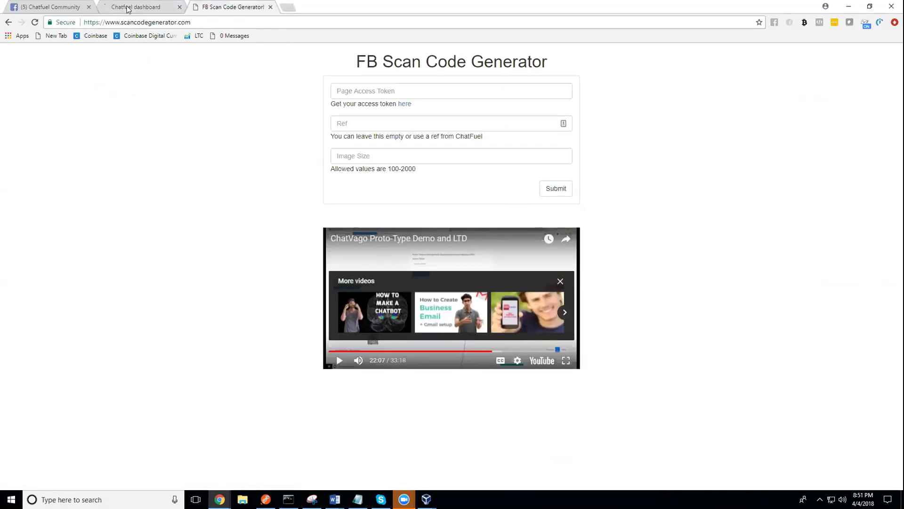
# Open Demo Bot from the Chatfuel dashboard and browse its blocks to the Welcome message.
pyautogui.click(142, 8)
pyautogui.scroll(-3, 510, 276)
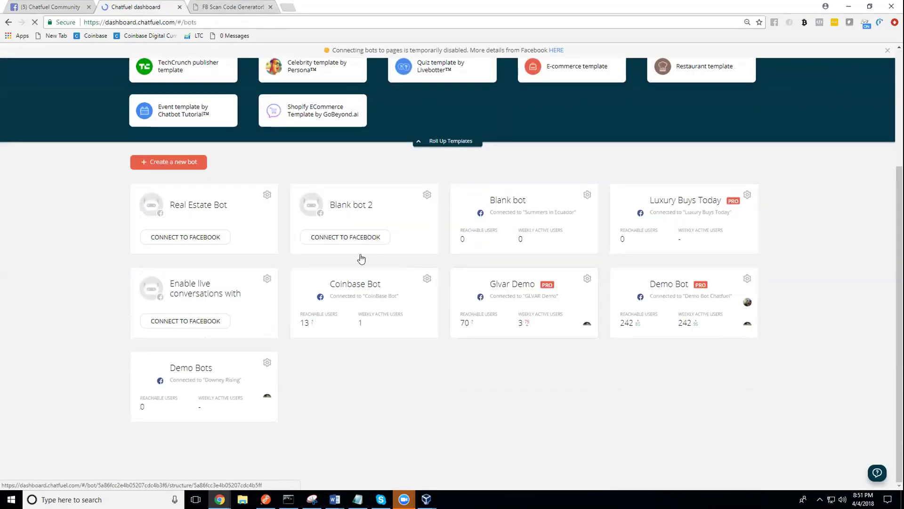
pyautogui.click(661, 283)
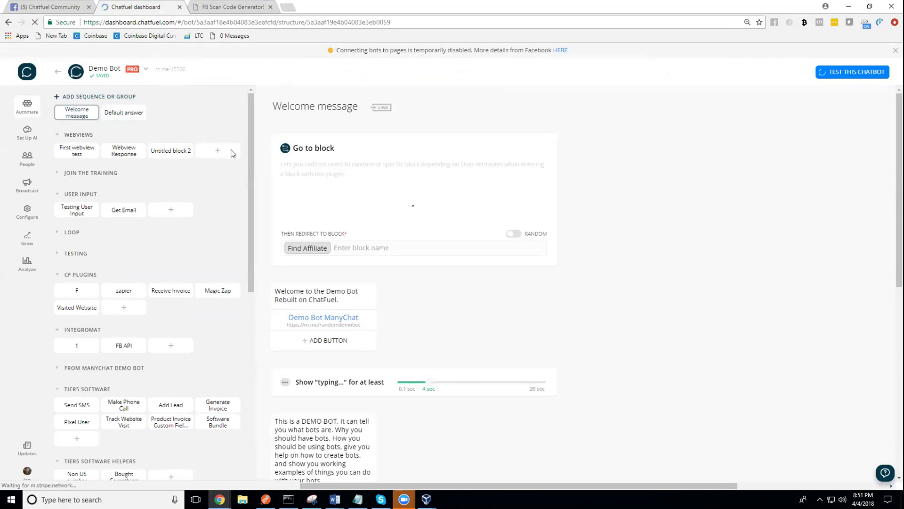
pyautogui.scroll(-5, 104, 252)
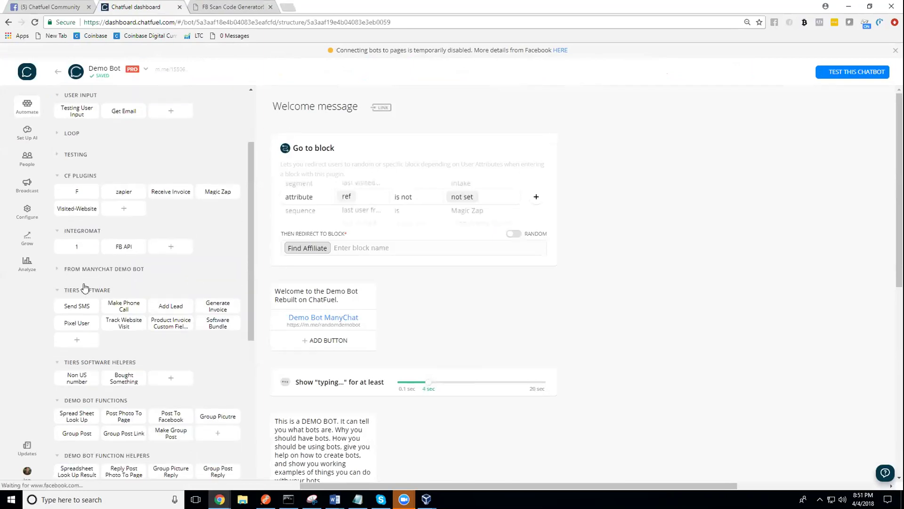
pyautogui.scroll(-2, 107, 313)
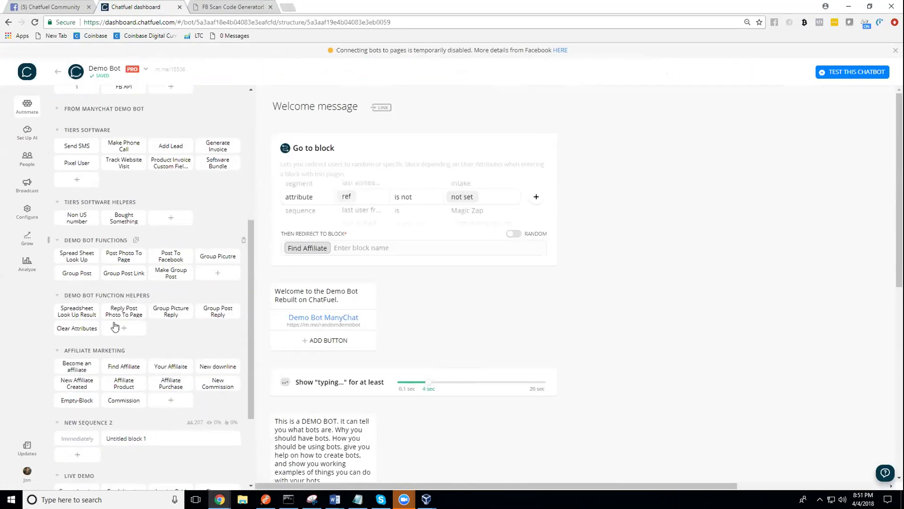
pyautogui.scroll(-1, 147, 326)
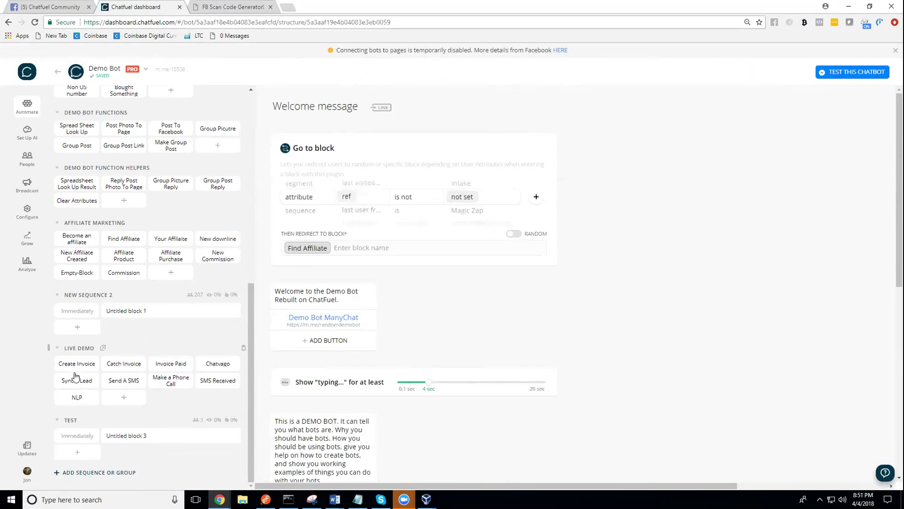
pyautogui.scroll(8, 119, 271)
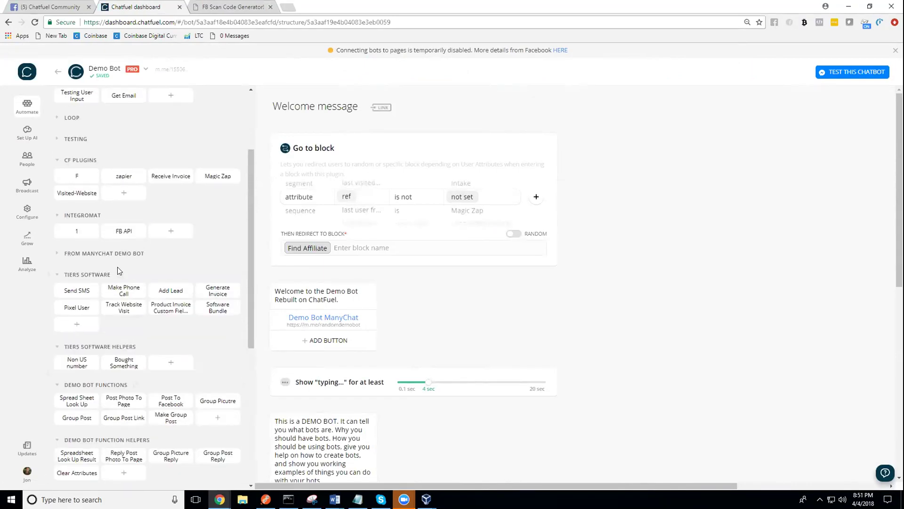
# Add a User Input block titled 'New Blcok' with a text card 'this is a brand new block'.
pyautogui.click(178, 209)
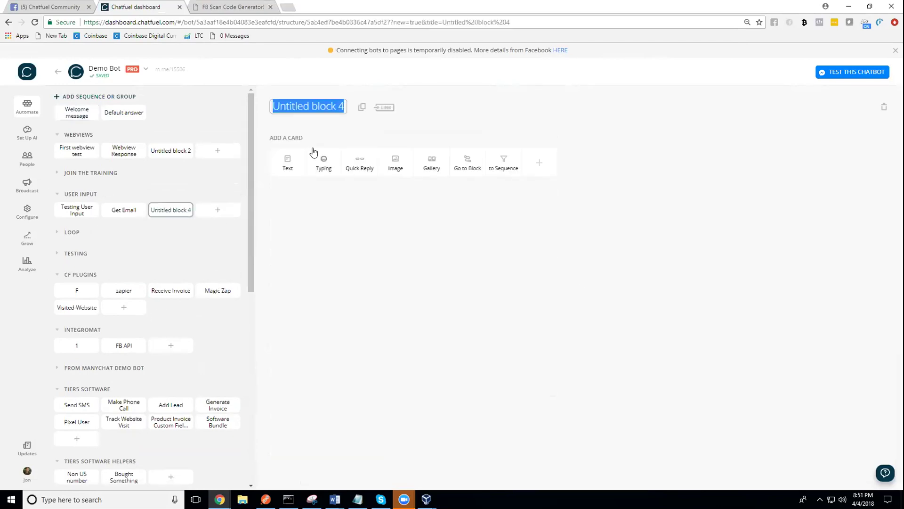
pyautogui.write('New Block')
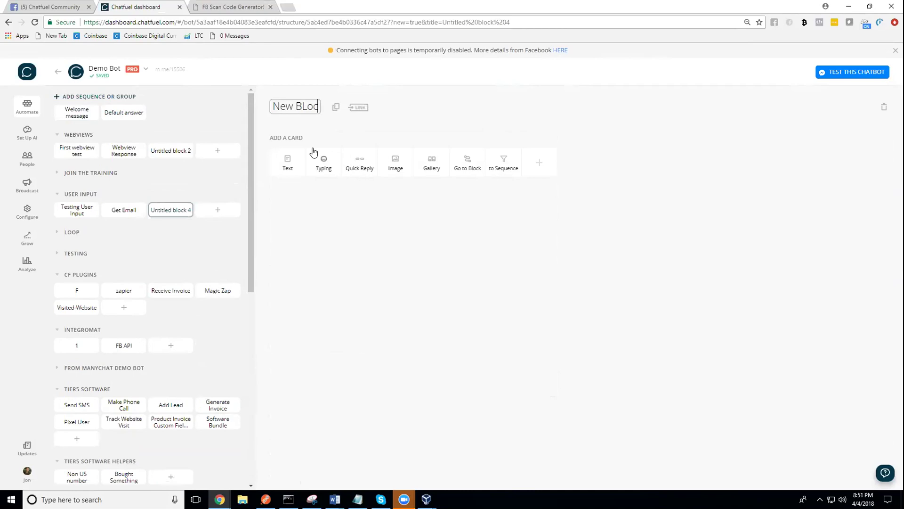
pyautogui.press('BackSpace')
pyautogui.press('BackSpace')
pyautogui.press('BackSpace')
pyautogui.press('BackSpace')
pyautogui.write('lcok')
pyautogui.click(288, 162)
pyautogui.write('this i')
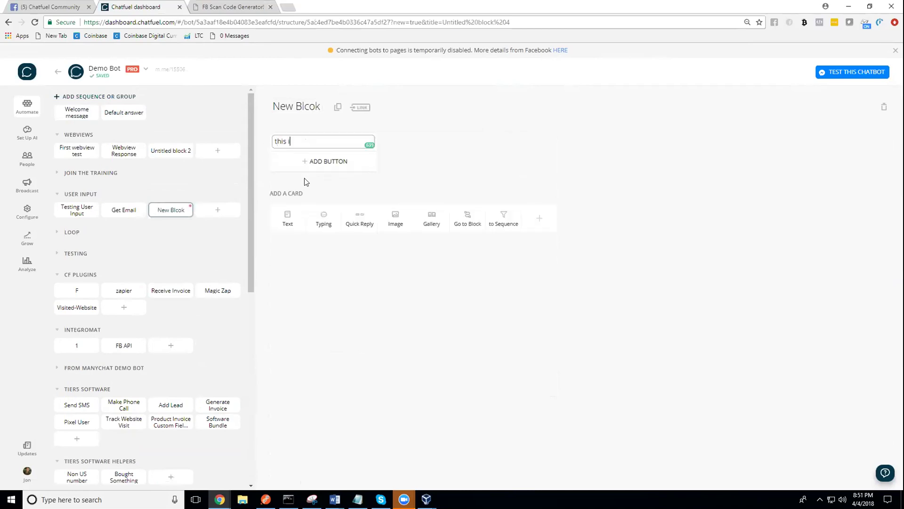
pyautogui.write('s a brand new block')
pyautogui.click(765, 169)
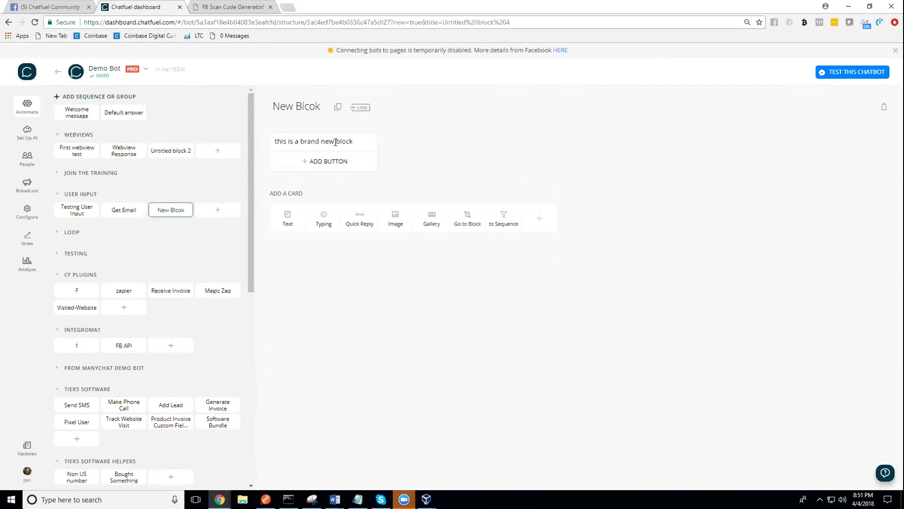
# Turn on New Blcok's block link and set its ref to 'new'.
pyautogui.click(361, 108)
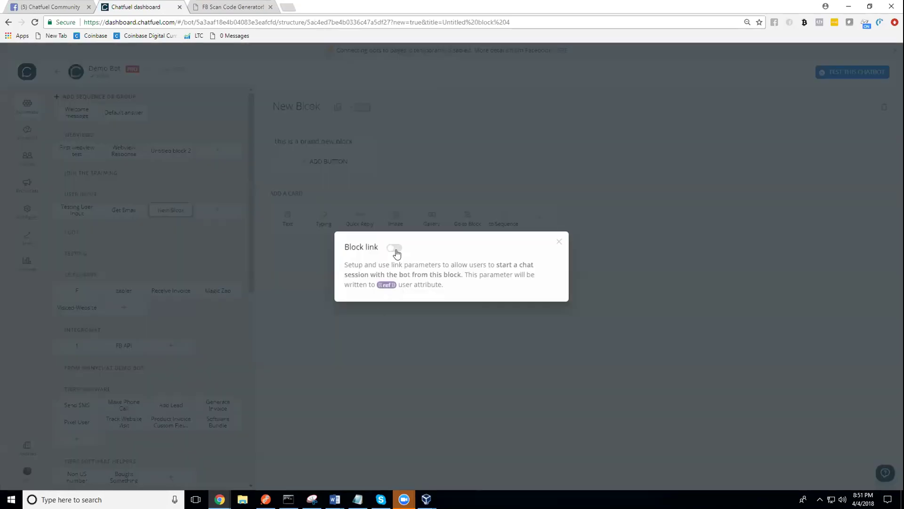
pyautogui.click(395, 248)
pyautogui.moveTo(488, 283); pyautogui.dragTo(345, 277)
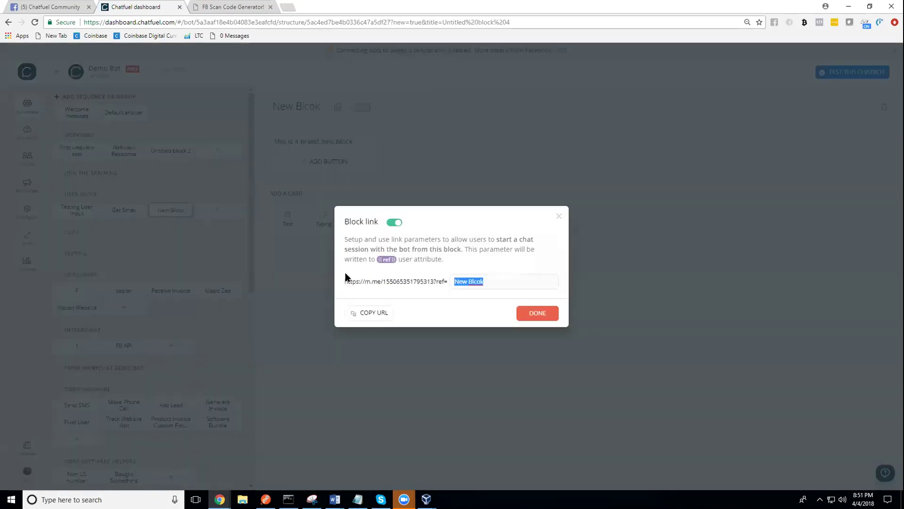
pyautogui.write('new')
pyautogui.doubleClick(460, 282)
pyautogui.click(530, 324)
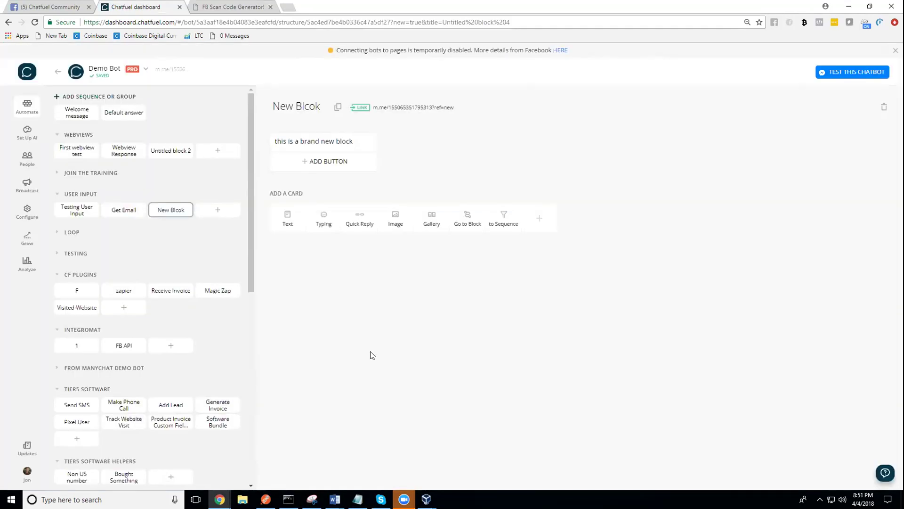
# Enter 'new' in the scan code generator's Ref field.
pyautogui.click(232, 6)
pyautogui.click(393, 124)
pyautogui.hotkey('ctrl', 'v')
pyautogui.doubleClick(393, 123)
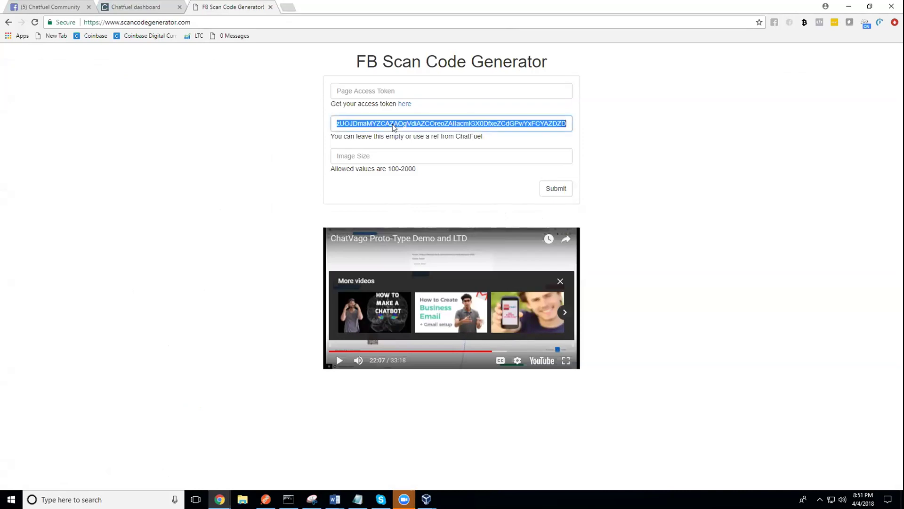
pyautogui.write('new')
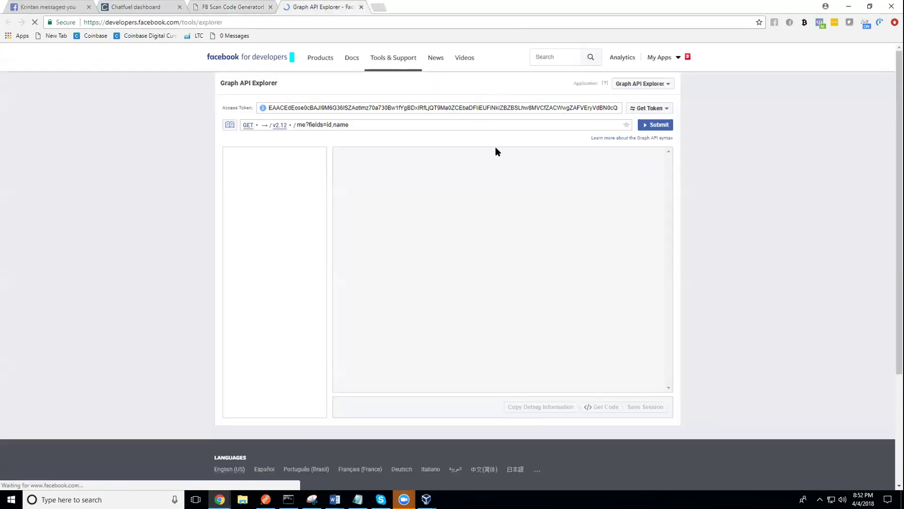
# Get the Demo Bot Chatfuel page access token and select it in the Access Token field.
pyautogui.click(650, 107)
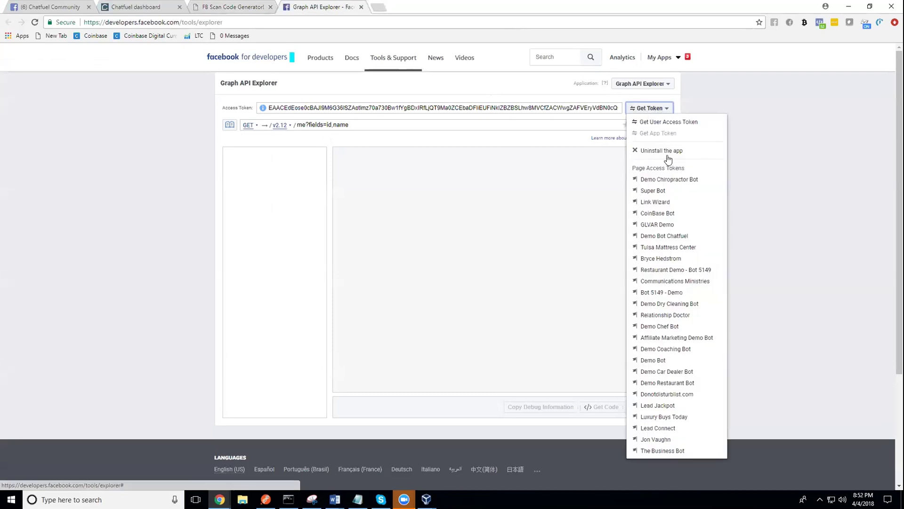
pyautogui.click(665, 236)
pyautogui.click(415, 108)
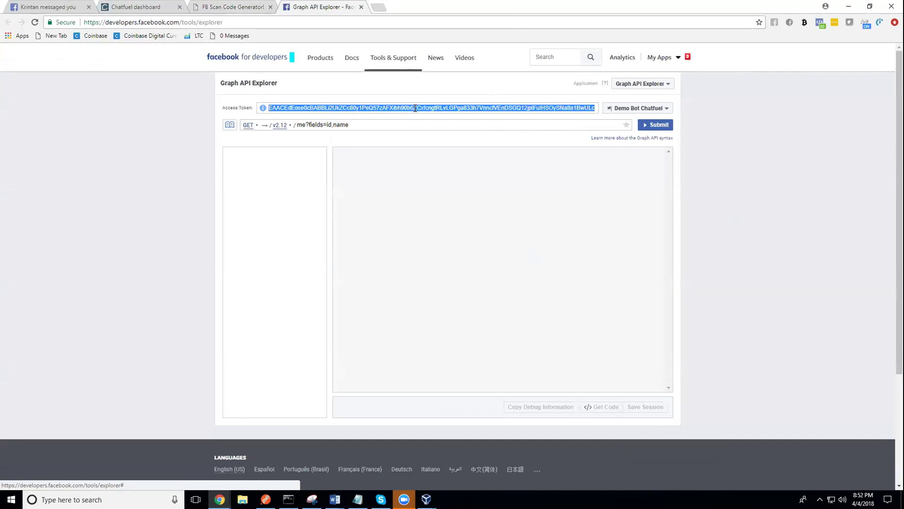
# Paste the page token, set image size 400, generate the Messenger scan code and download it.
pyautogui.click(230, 7)
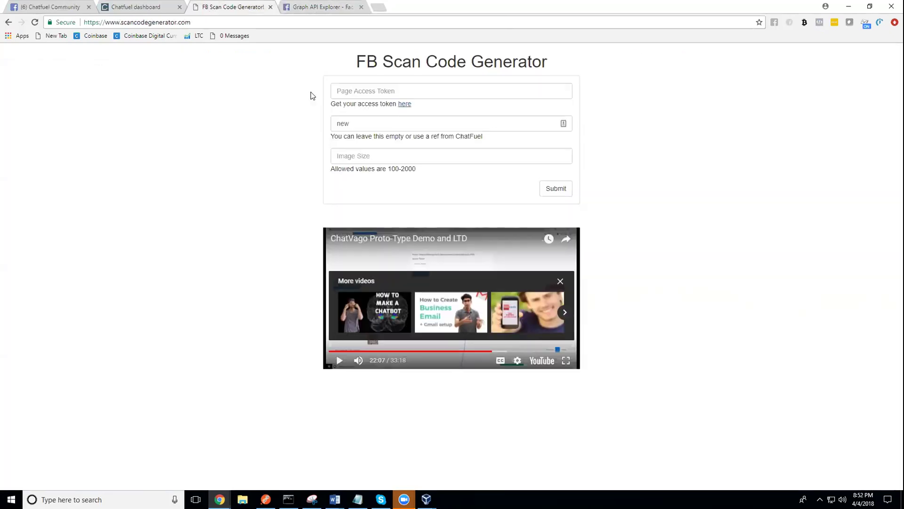
pyautogui.click(368, 89)
pyautogui.hotkey('ctrl', 'v')
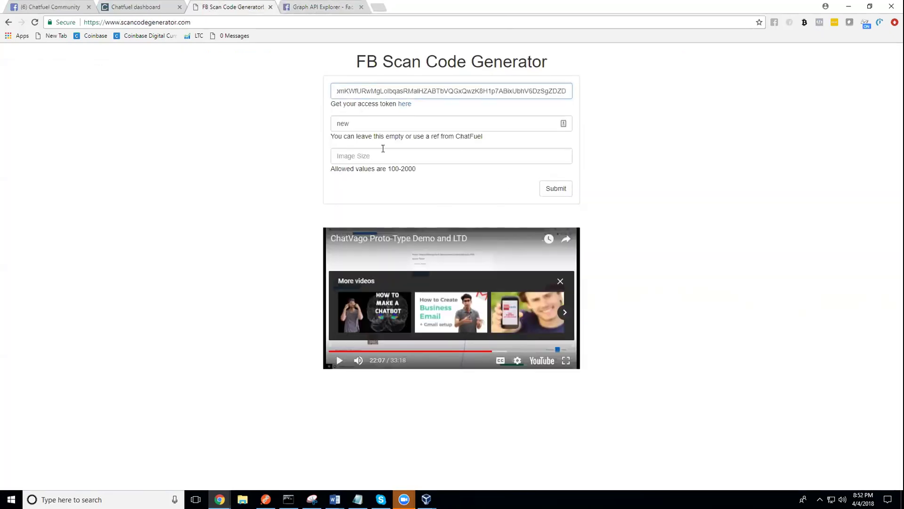
pyautogui.click(383, 149)
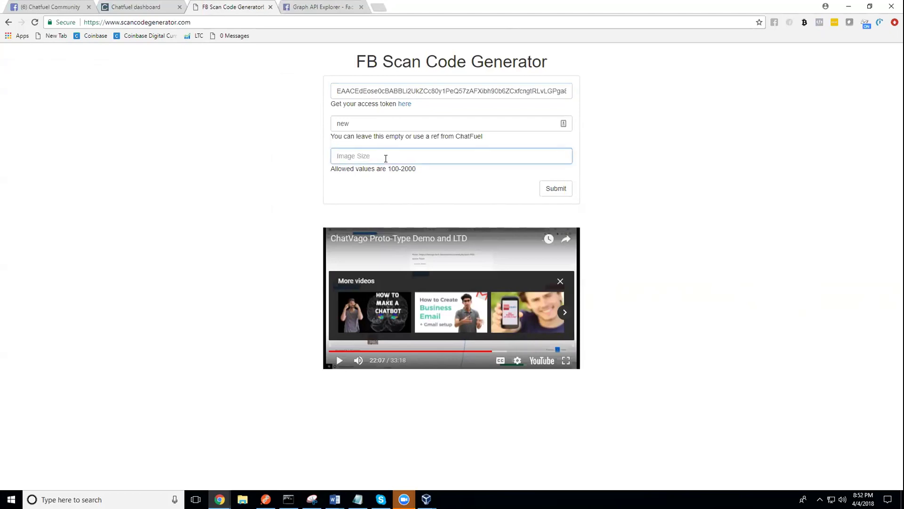
pyautogui.write('400')
pyautogui.click(563, 192)
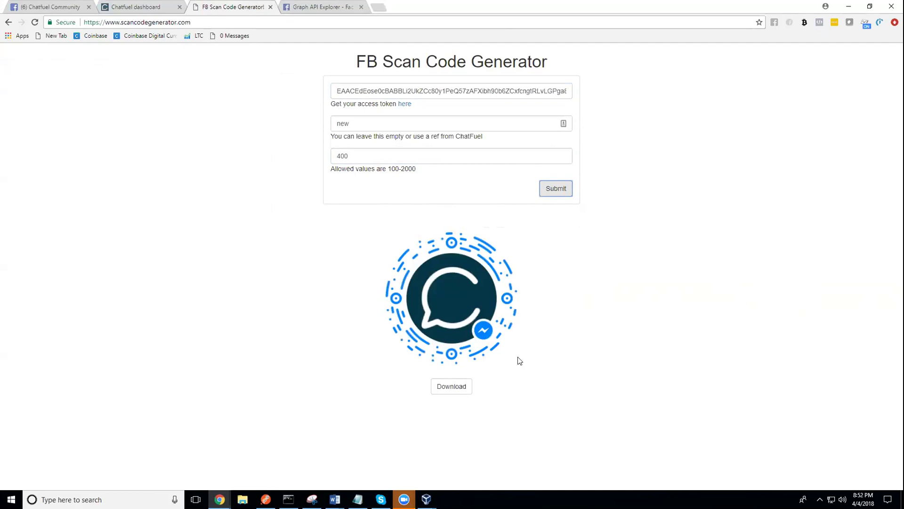
pyautogui.click(448, 388)
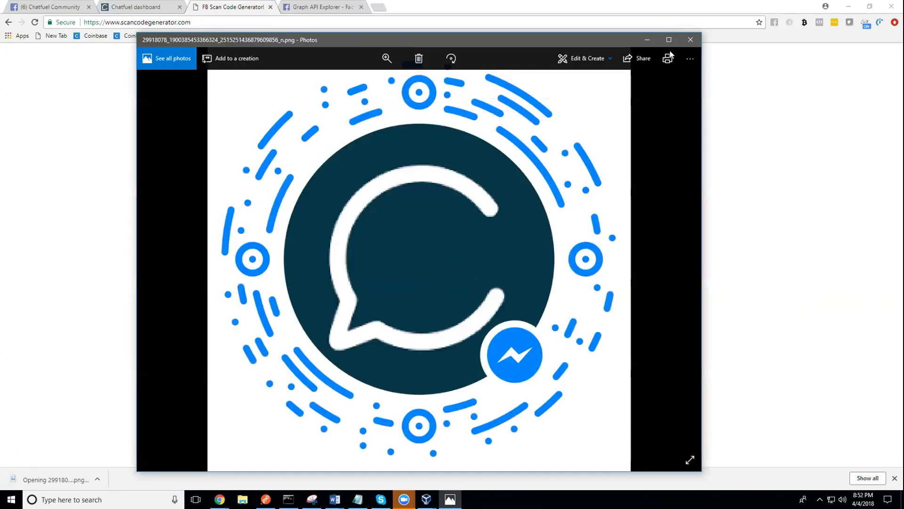
pyautogui.hotkey('alt', 'F4')
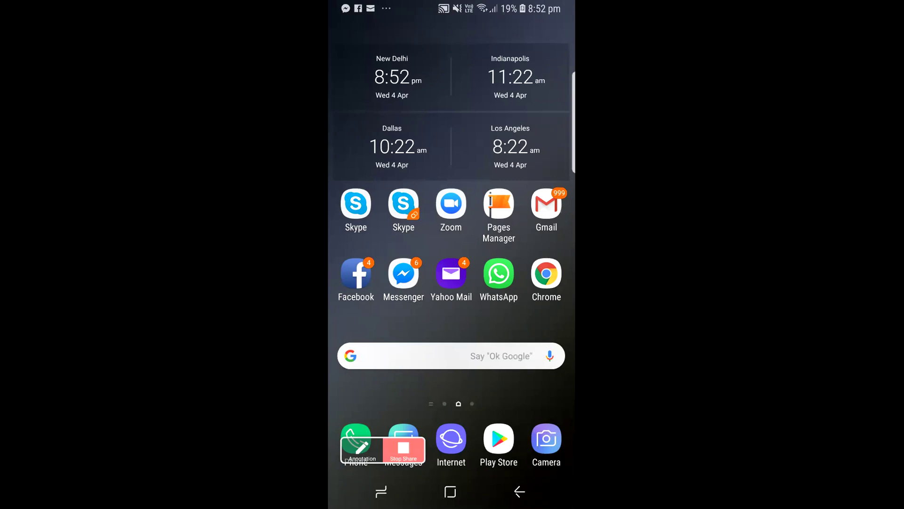
# Launch Messenger on the phone and open the code scanner from the People tab.
pyautogui.click(404, 273)
pyautogui.click(501, 456)
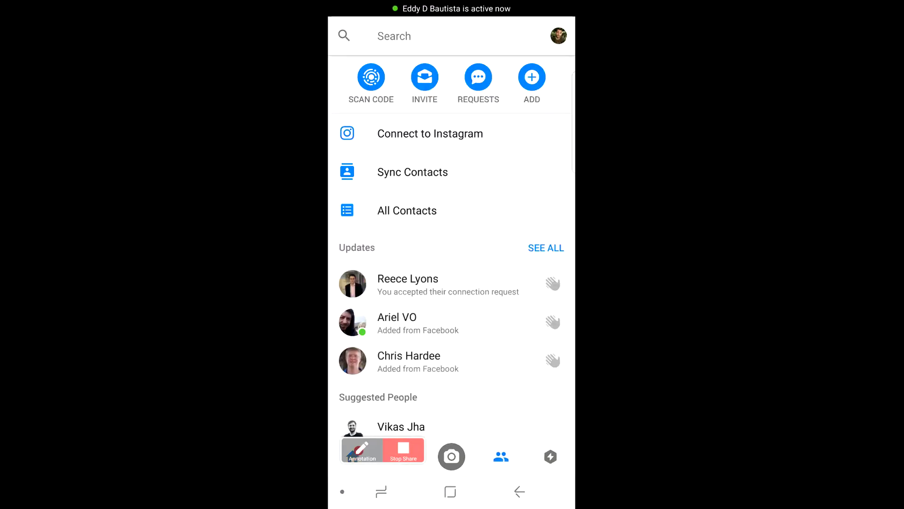
pyautogui.click(371, 77)
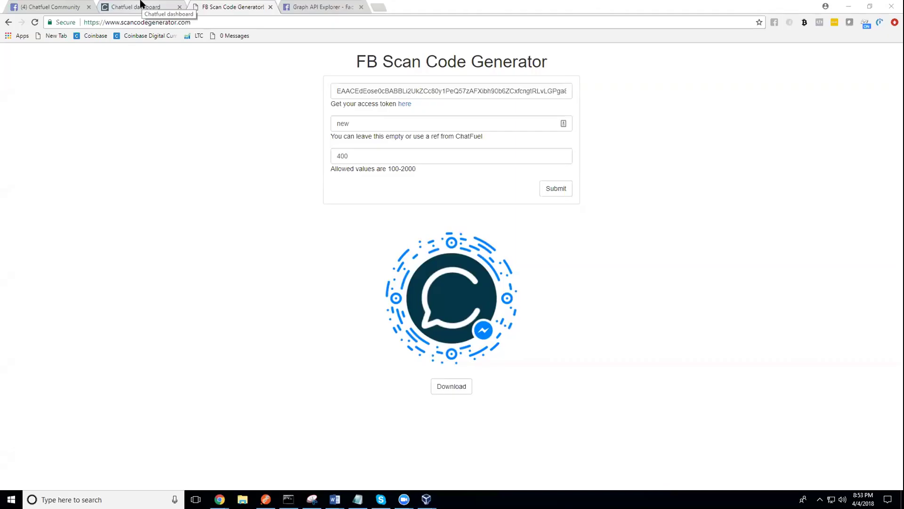
# Open the Become an affiliate block's link settings and select its ref, Become-an-affiliate.
pyautogui.click(141, 7)
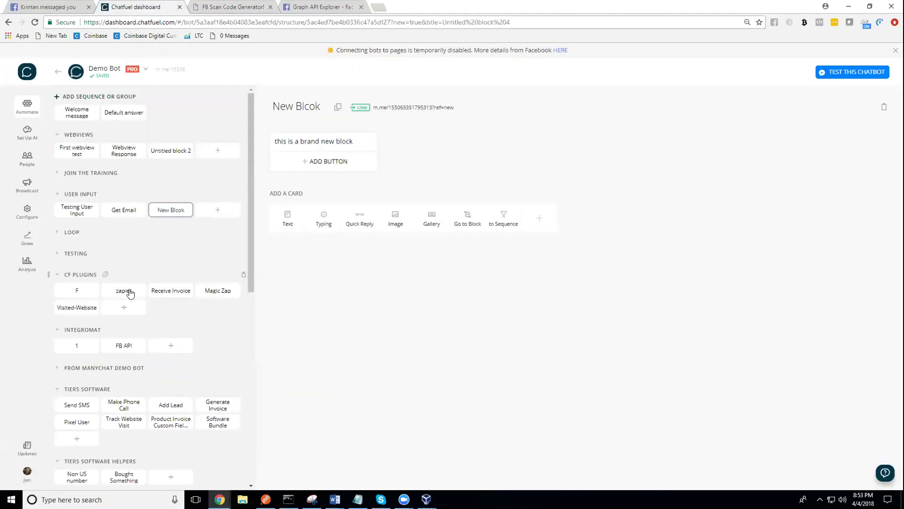
pyautogui.scroll(-2, 142, 330)
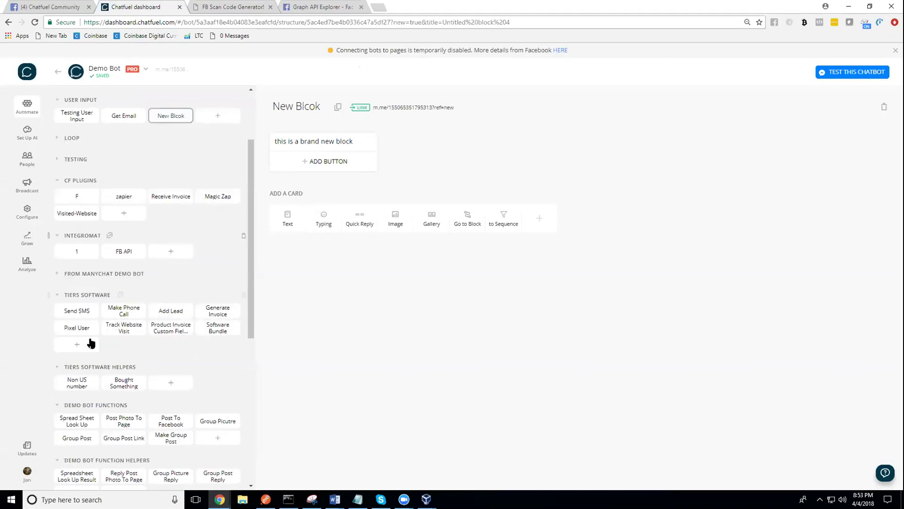
pyautogui.scroll(-3, 140, 367)
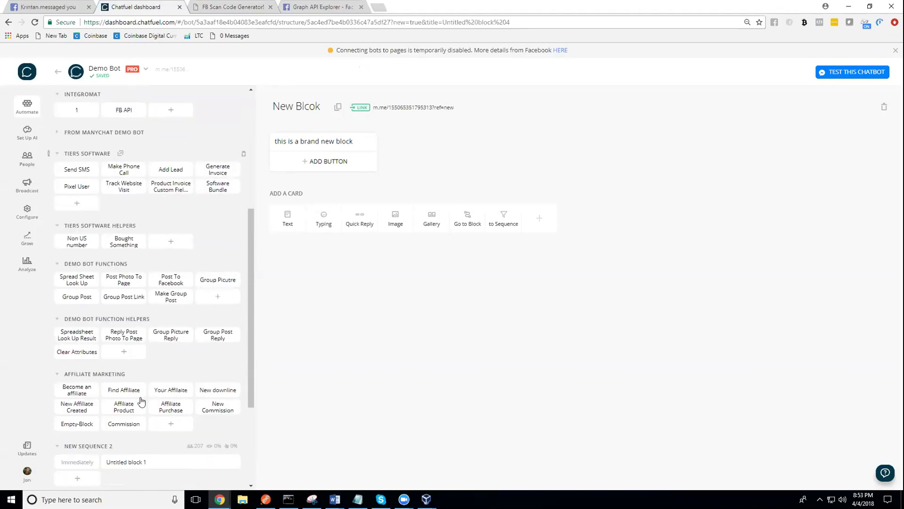
pyautogui.click(77, 392)
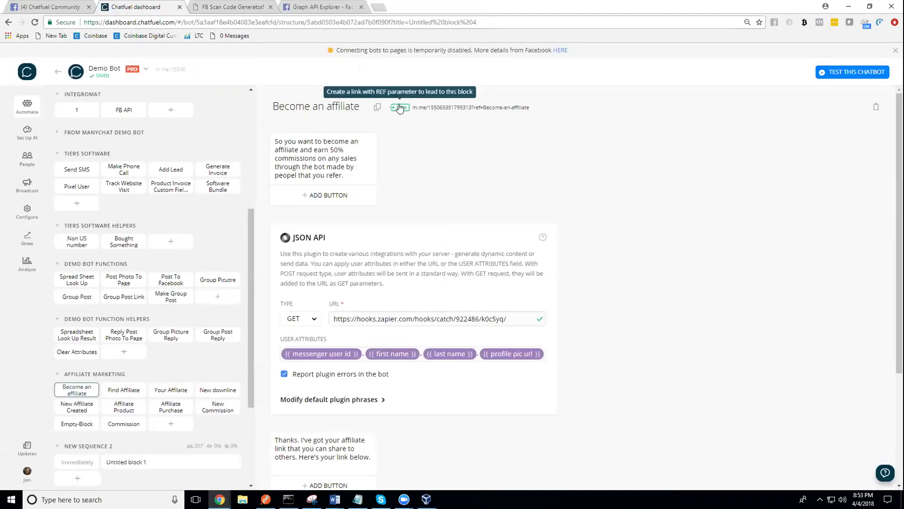
pyautogui.click(400, 108)
pyautogui.hotkey('ctrl', 'a')
pyautogui.hotkey('ctrl', 'c')
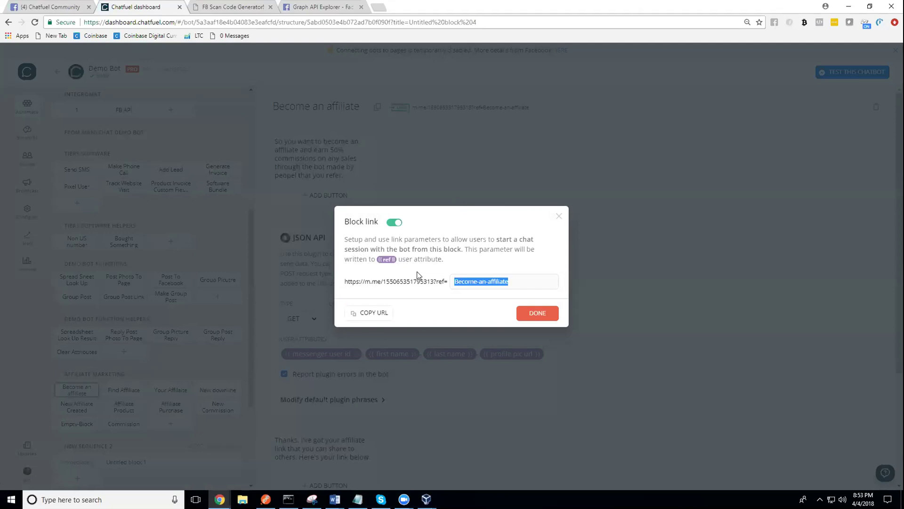
# Replace the ref 'new' with 'Become-an-affiliate' and generate the new scan code.
pyautogui.click(222, 6)
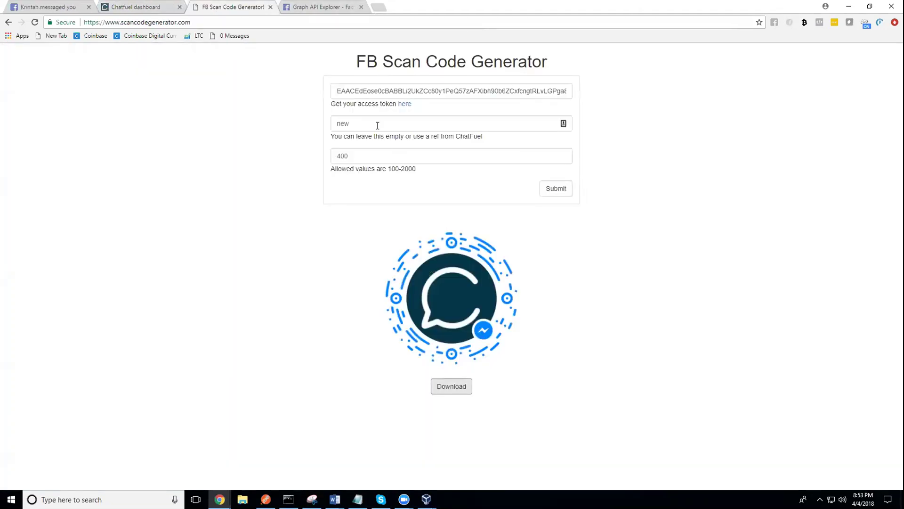
pyautogui.moveTo(376, 125); pyautogui.dragTo(270, 111)
pyautogui.hotkey('ctrl', 'v')
pyautogui.click(554, 190)
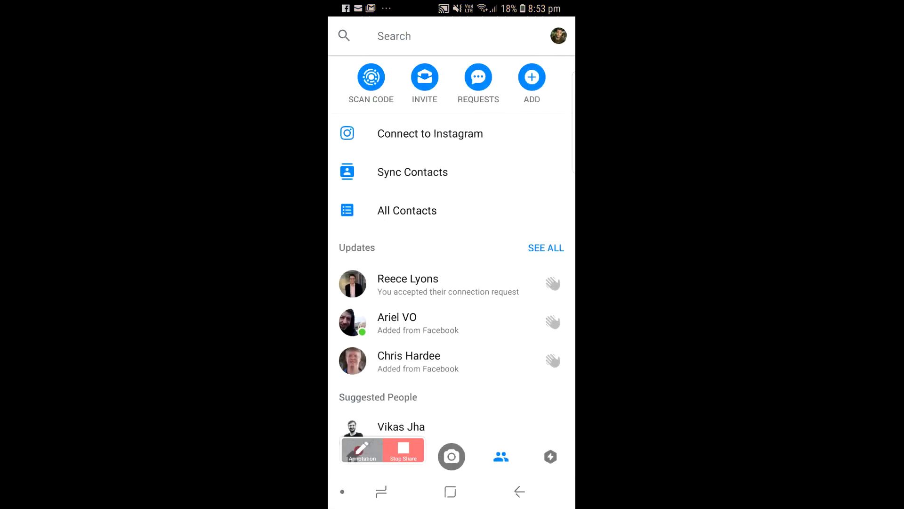
# Scan the Become-an-affiliate code with Messenger's code scanner to get Demo Bot's affiliate reply.
pyautogui.click(371, 78)
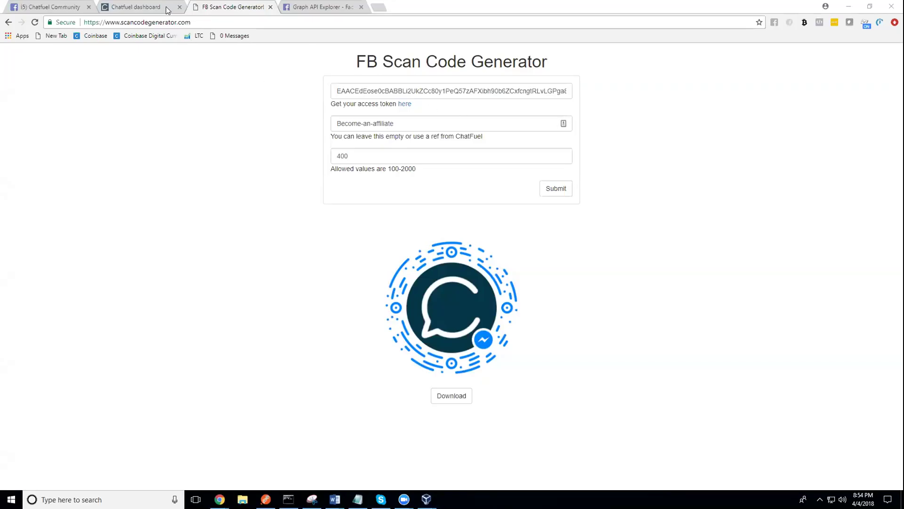
# Review the Chatfuel block link settings, then return to the scan code generator.
pyautogui.click(140, 7)
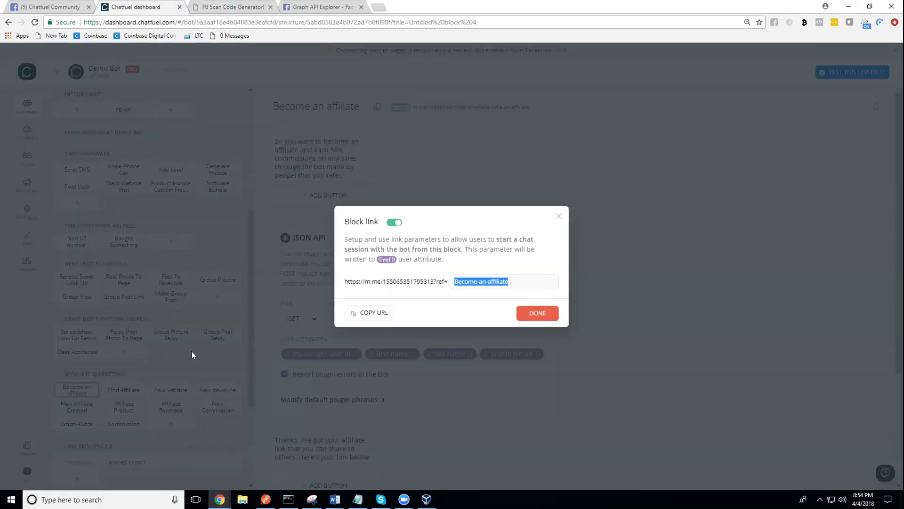
pyautogui.click(632, 361)
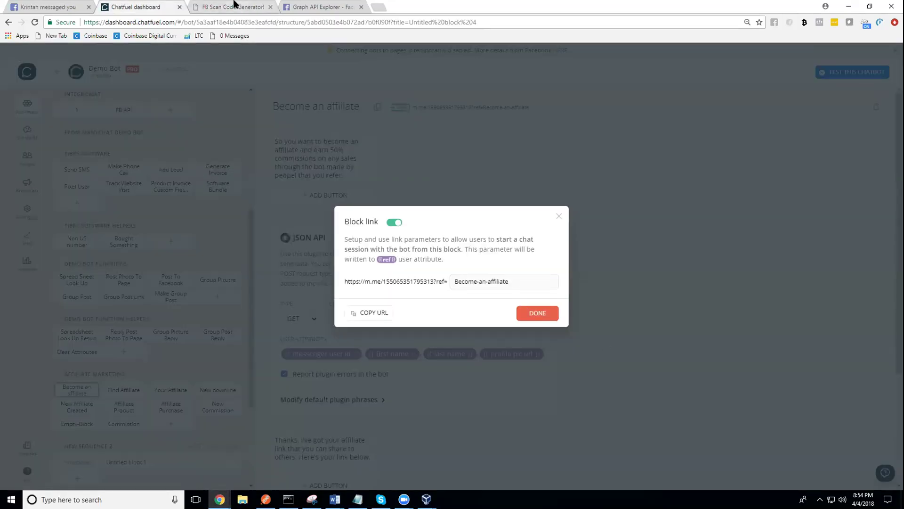
pyautogui.click(236, 7)
# Reload the generator page to empty the form, and pause the embedded demo video.
pyautogui.moveTo(406, 125); pyautogui.dragTo(307, 120)
pyautogui.click(206, 174)
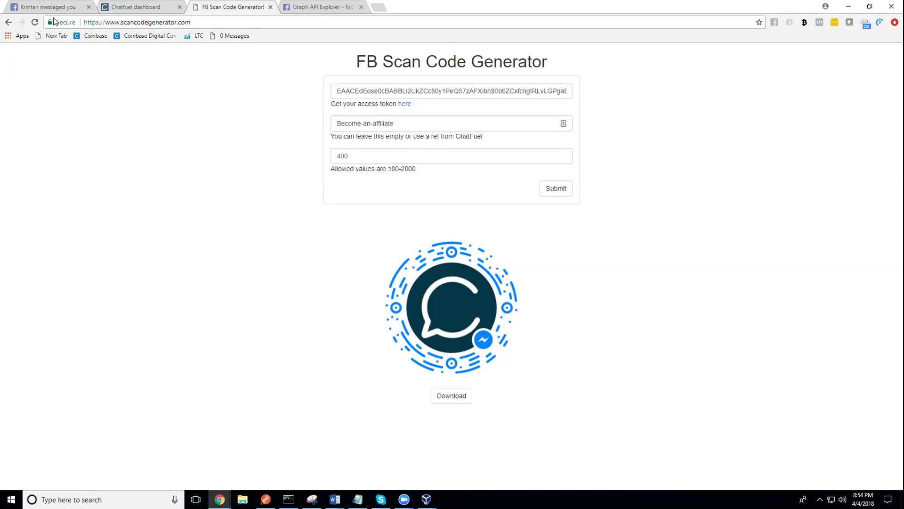
pyautogui.click(35, 23)
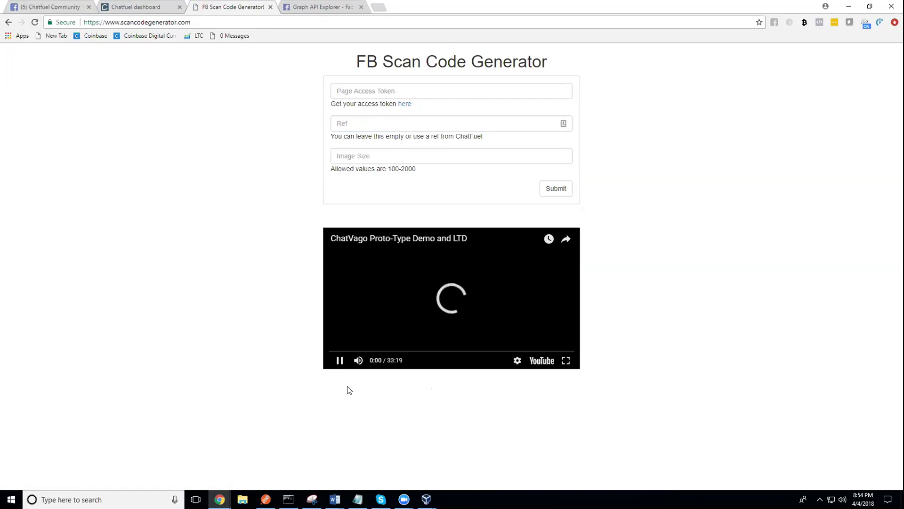
pyautogui.click(339, 361)
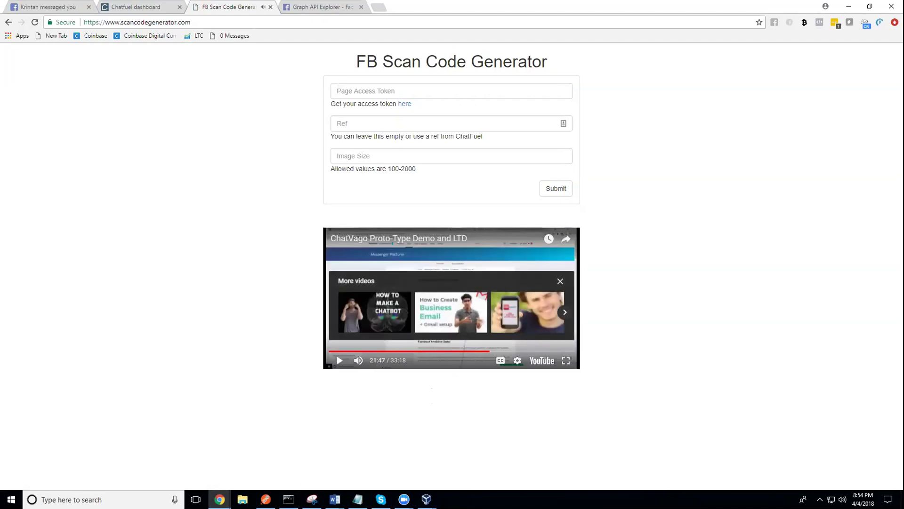